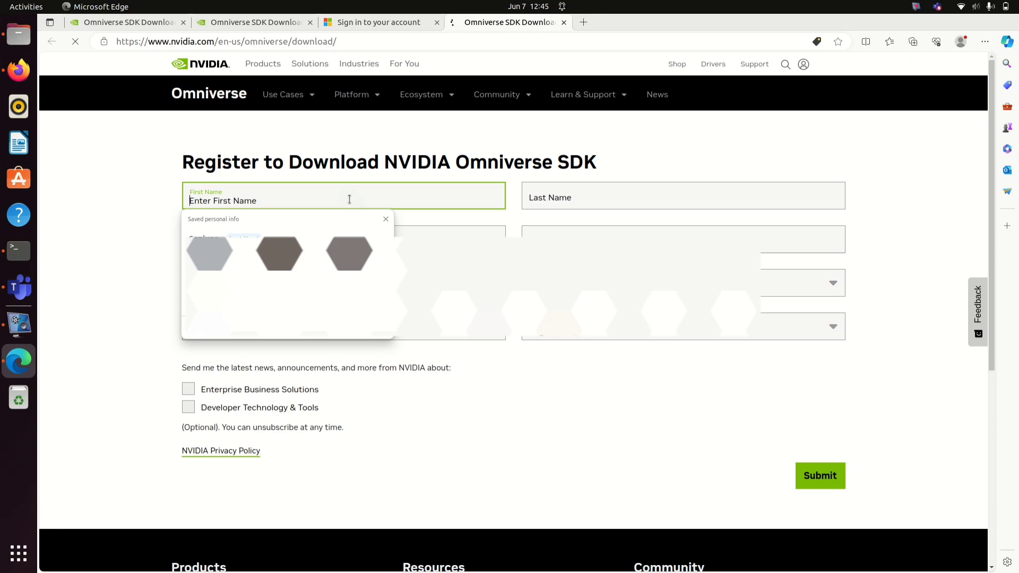
# Step: Autofill the name fields and choose Architecture / Engineering / Construction as the industry
pyautogui.press('Down')
pyautogui.press('Return')
pyautogui.click(318, 327)
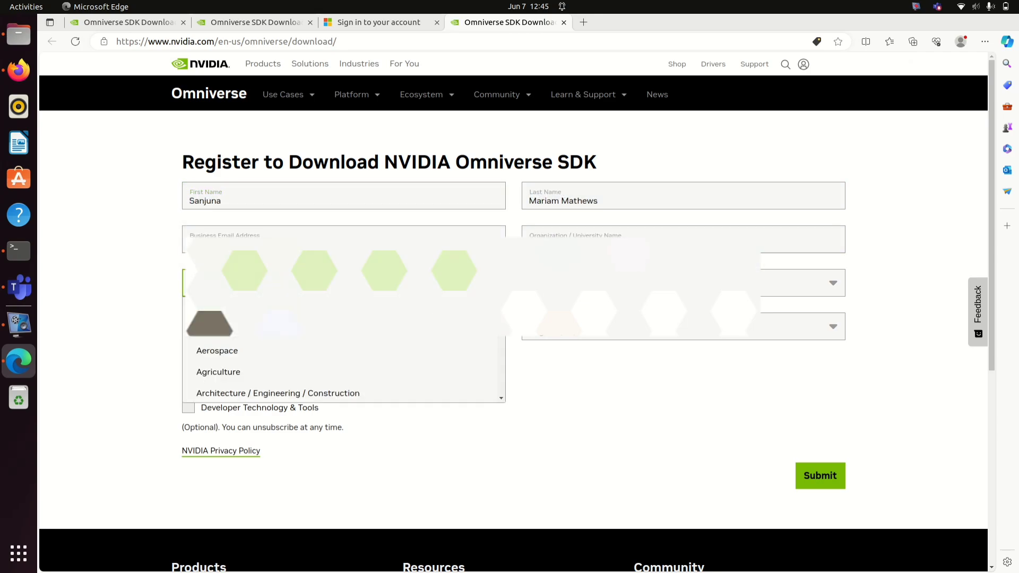
pyautogui.click(303, 390)
pyautogui.click(300, 391)
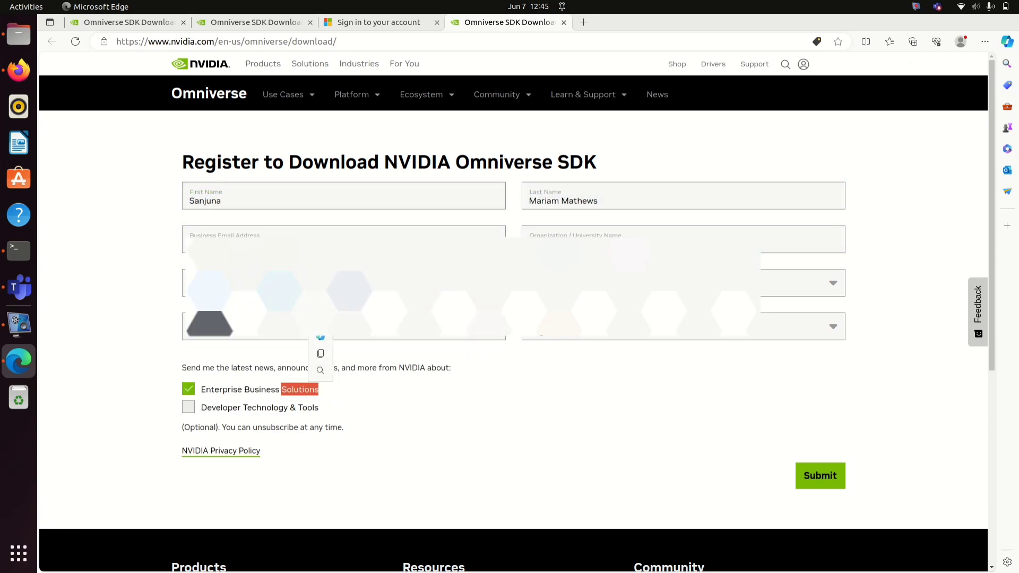
# Step: Choose IT Specialist as the job role, opt out of business news, and submit the form
pyautogui.click(797, 283)
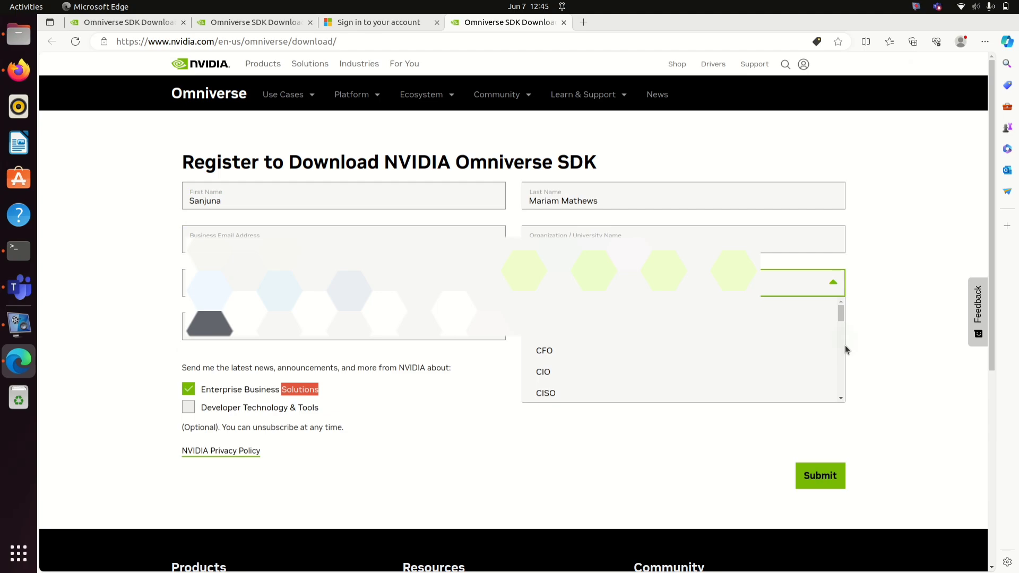
pyautogui.scroll(-3, 840, 358)
pyautogui.scroll(-2, 840, 358)
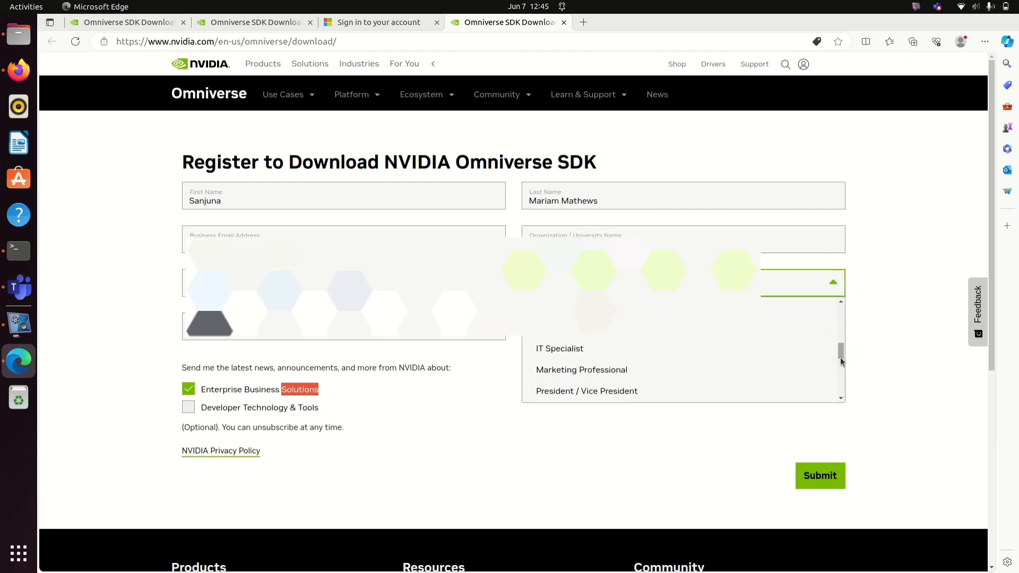
pyautogui.click(757, 353)
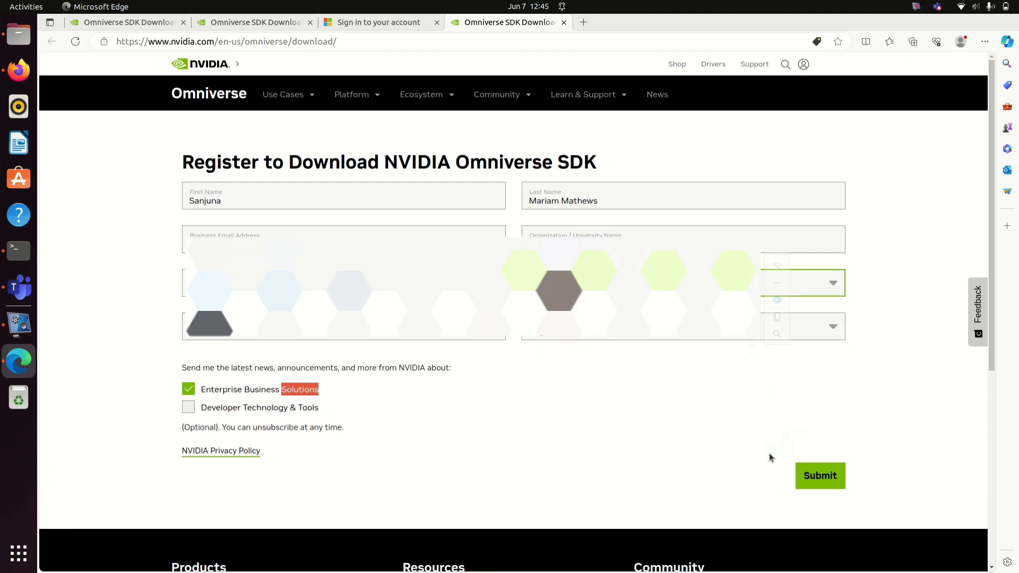
pyautogui.click(253, 393)
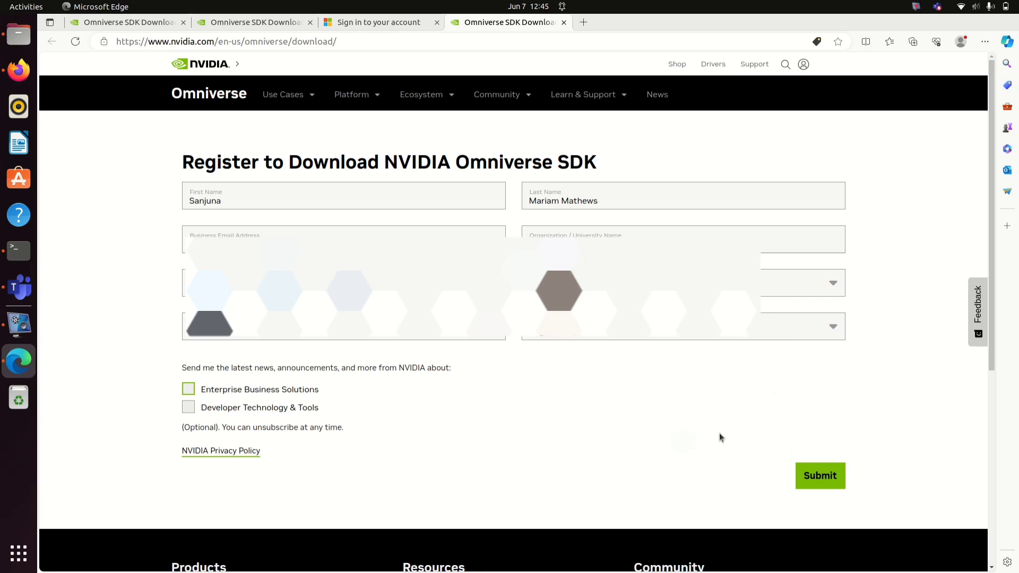
pyautogui.click(838, 476)
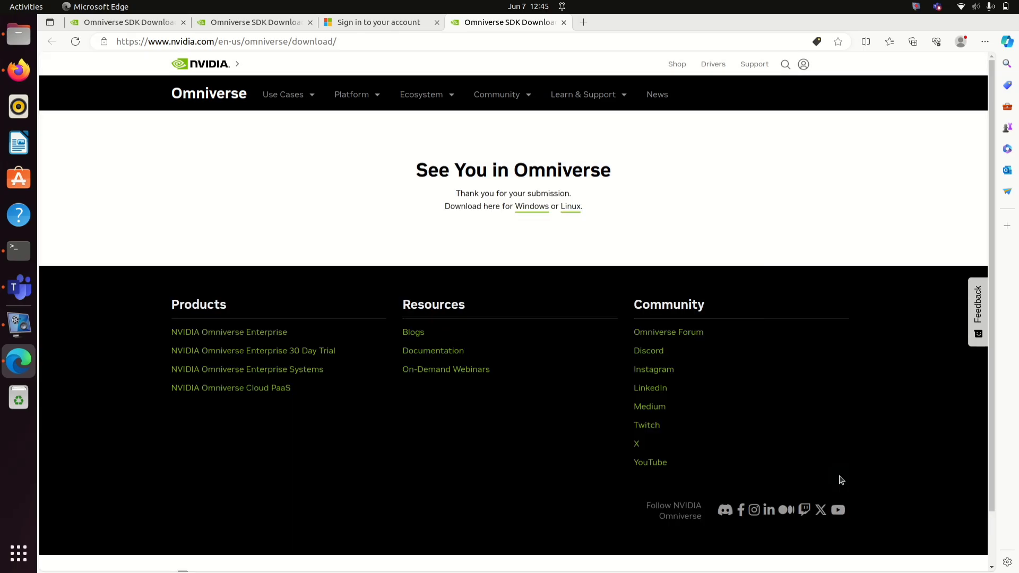
# Step: Start the Linux launcher download, then cancel the duplicate AppImage download
pyautogui.click(577, 207)
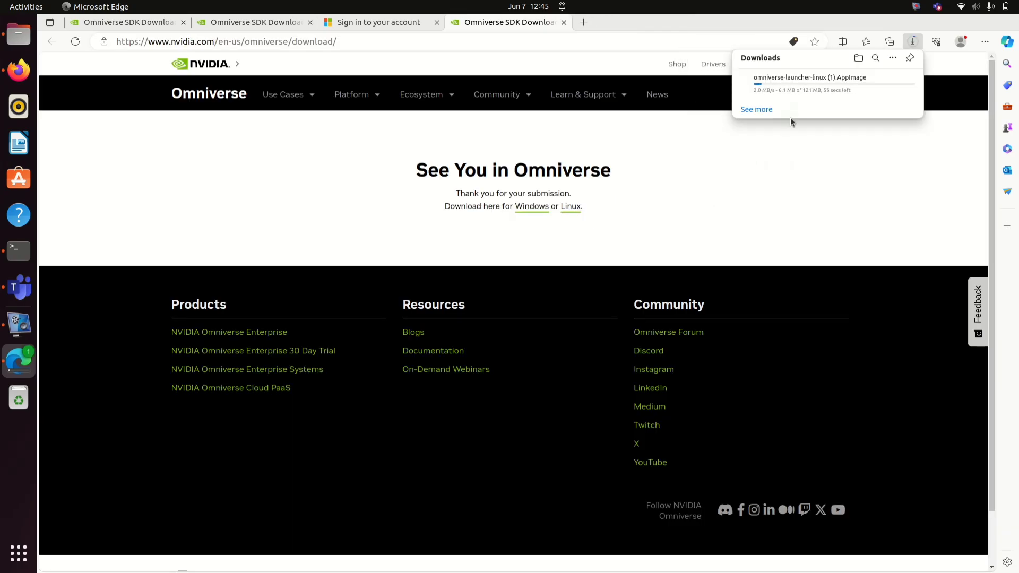
pyautogui.moveTo(901, 84)
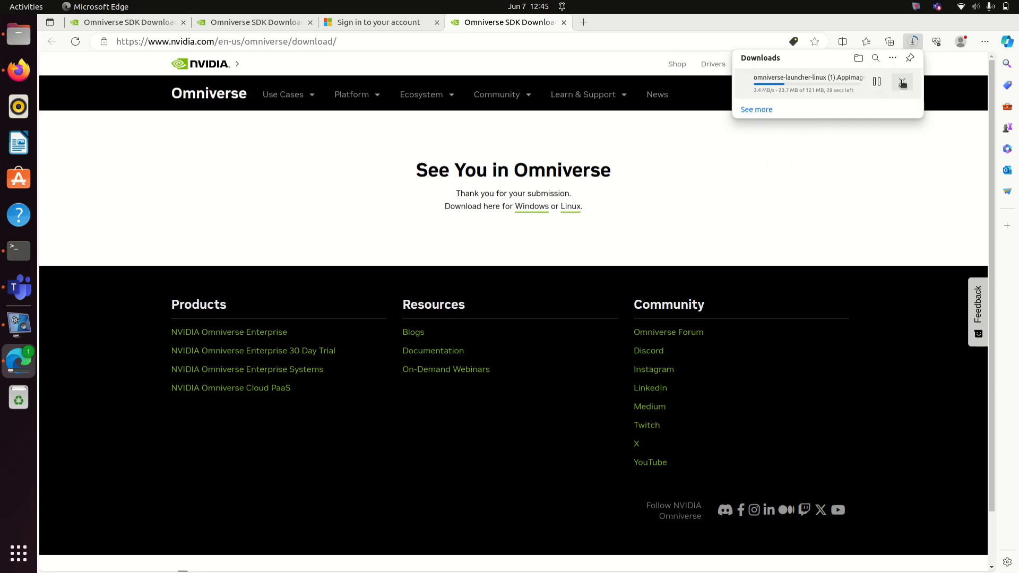
pyautogui.click(903, 83)
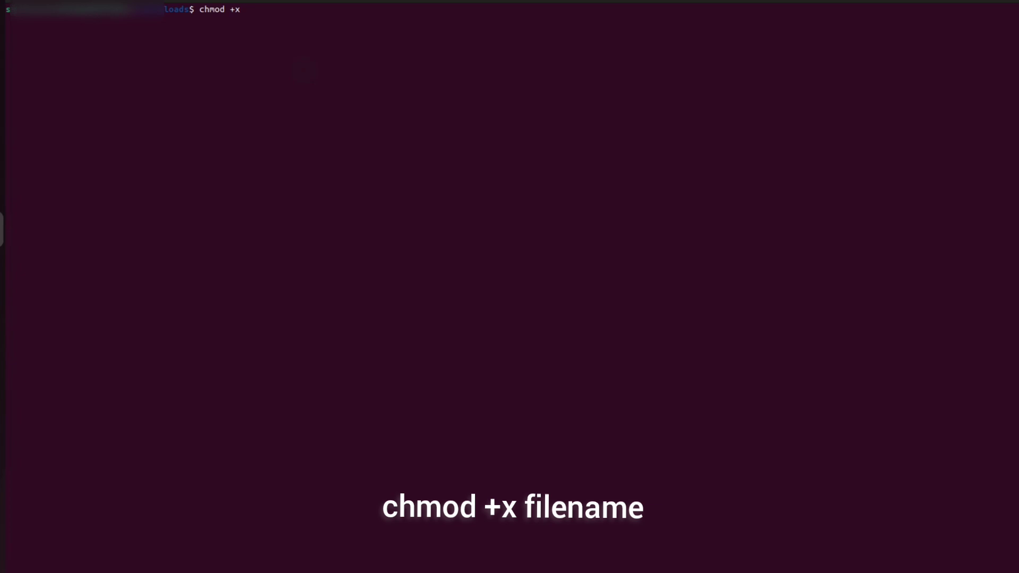
pyautogui.write('o')
# Step: Make omniverse-launcher-linux.AppImage executable and install libfuse2 with sudo apt
pyautogui.press('Tab')
pyautogui.press('Return')
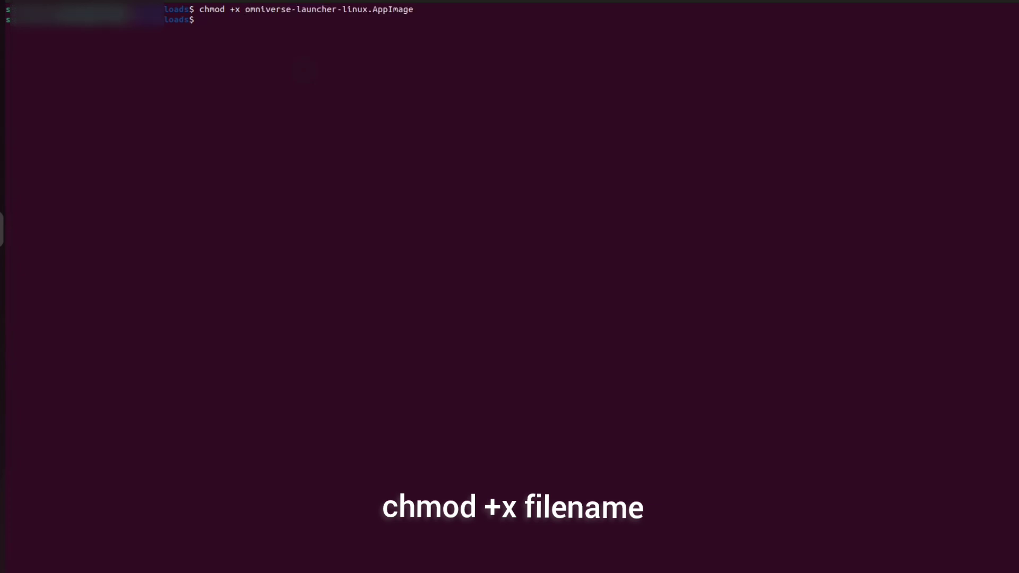
pyautogui.hotkey('ctrl', 'r')
pyautogui.write('use')
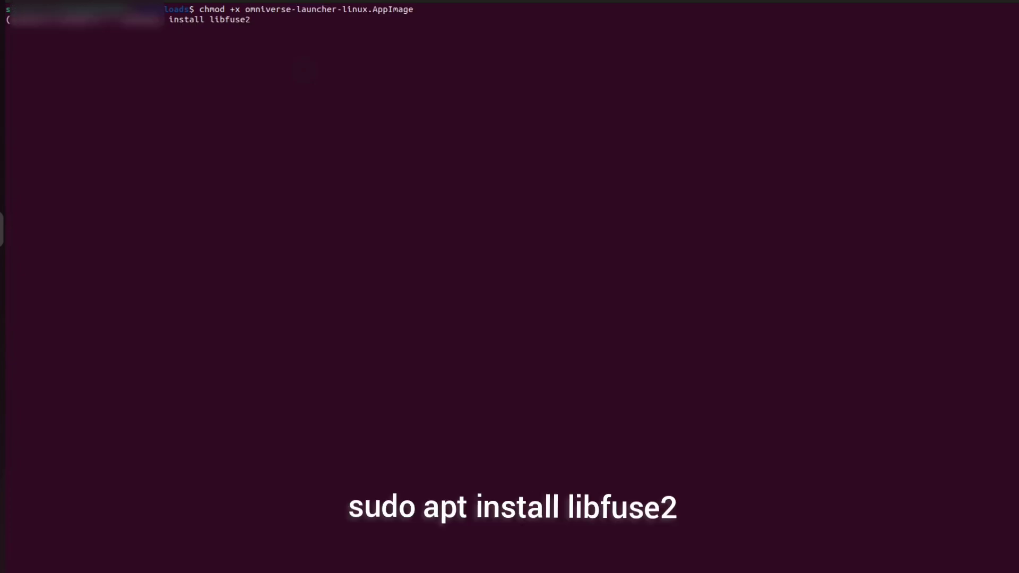
pyautogui.press('Escape')
pyautogui.press('End')
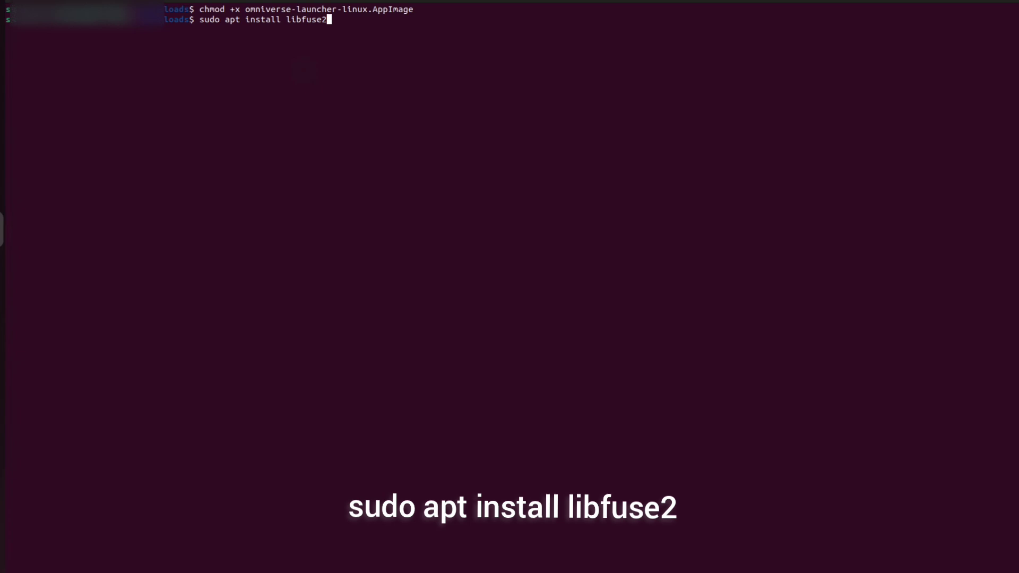
pyautogui.press('Return')
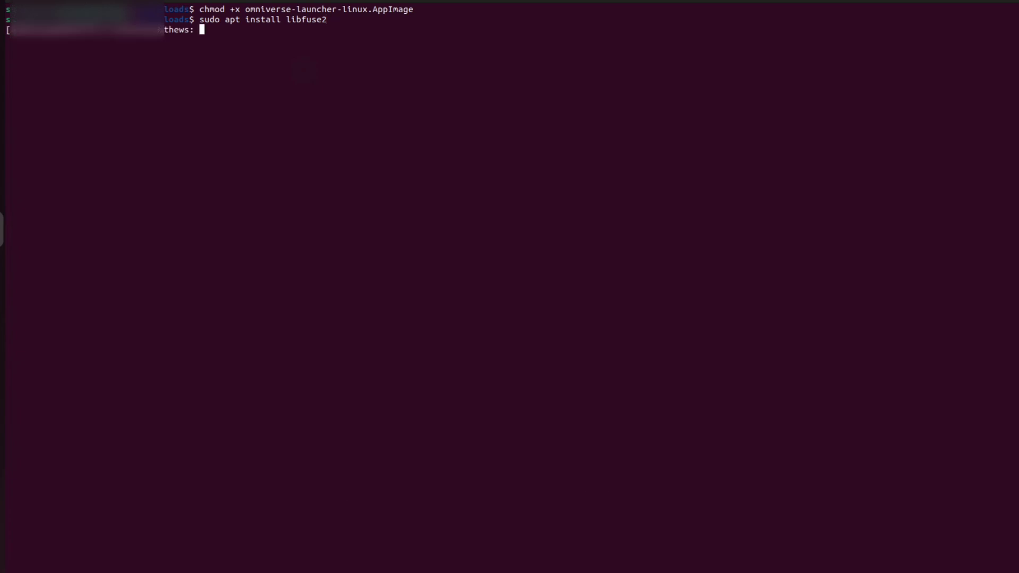
pyautogui.press('Return')
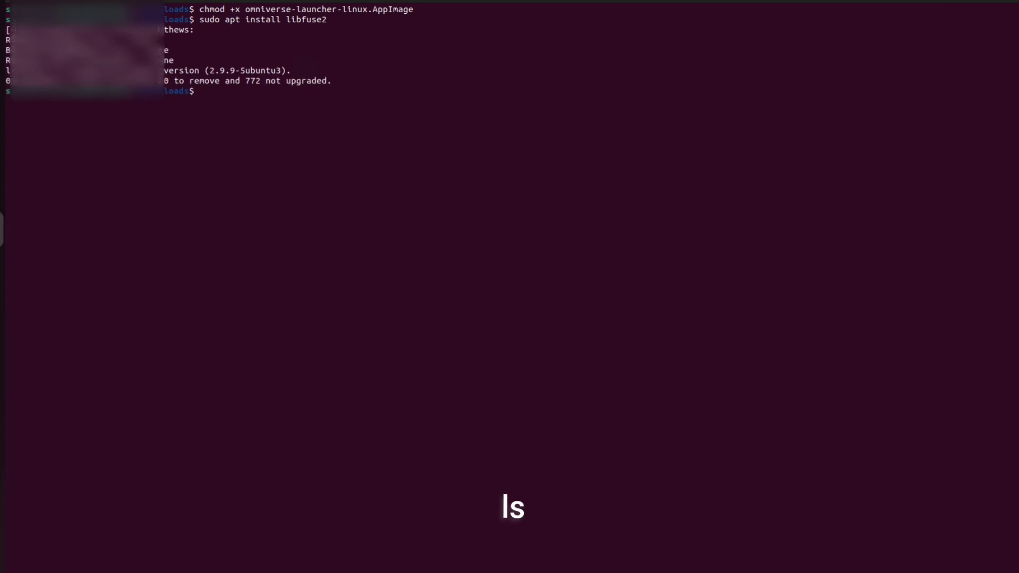
# Step: List the folder's files with ls, then type clear
pyautogui.write('ls')
pyautogui.press('Return')
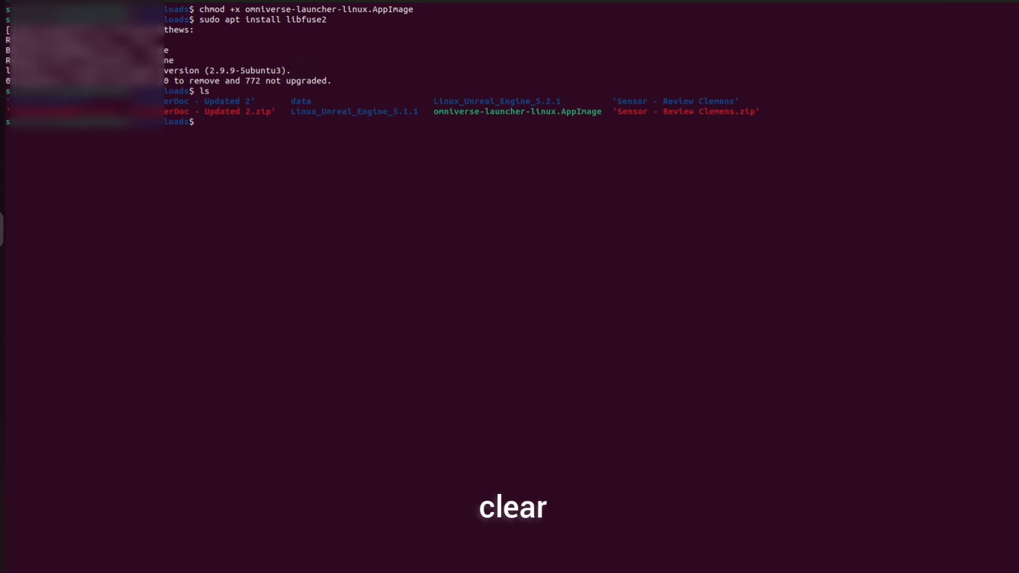
pyautogui.write('clear')
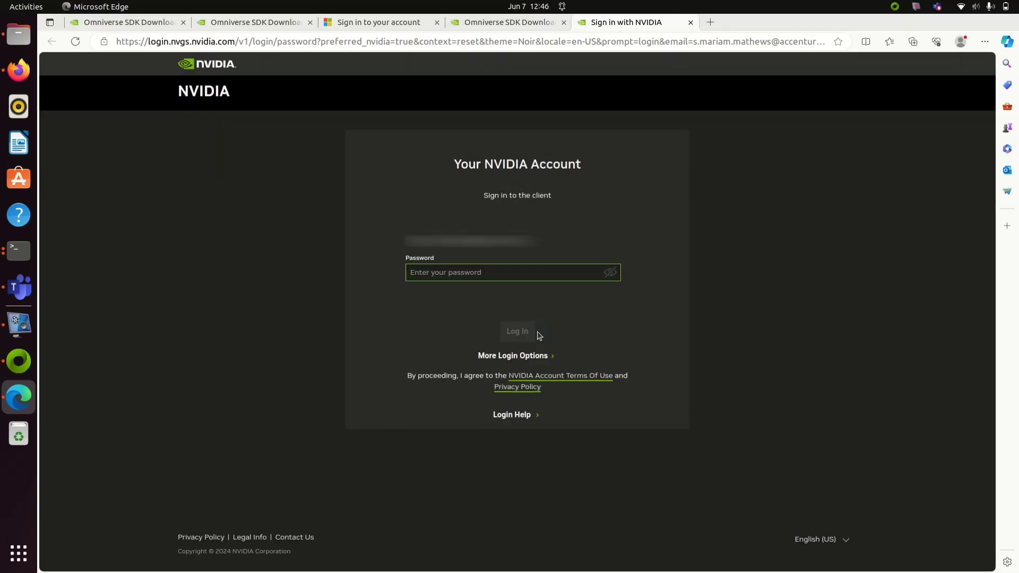
# Step: Enter the NVIDIA account password, log in, and submit the privacy consent choices
pyautogui.write('********')
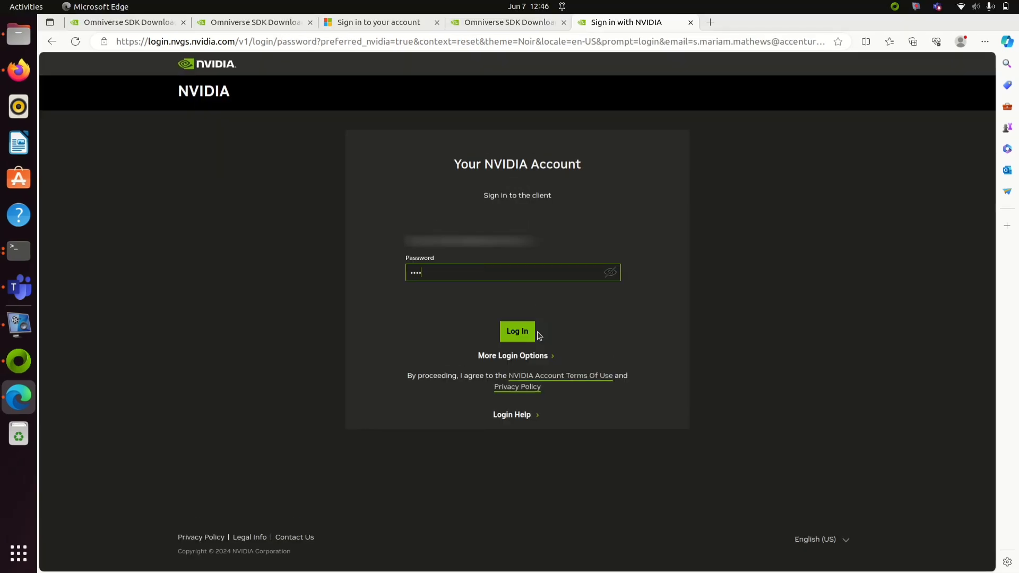
pyautogui.press('Return')
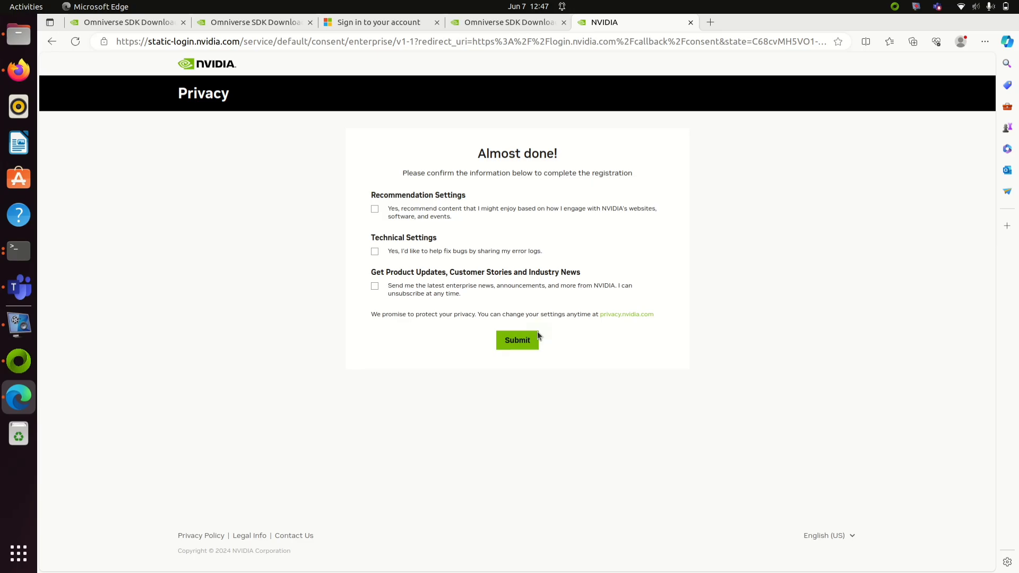
pyautogui.click(537, 338)
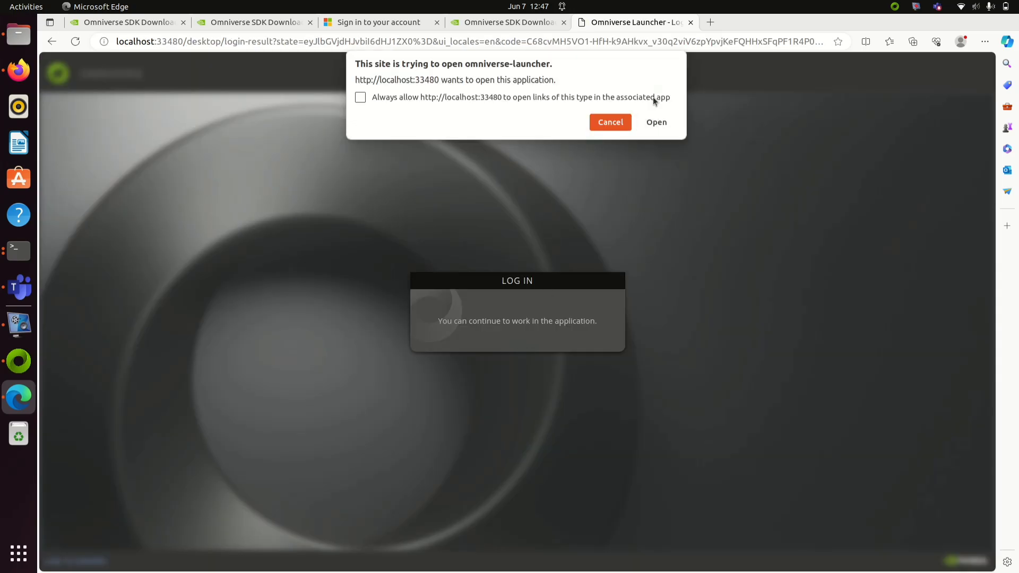
# Step: Open Omniverse Launcher from the browser, then accept the license, data collection and default install paths
pyautogui.click(656, 122)
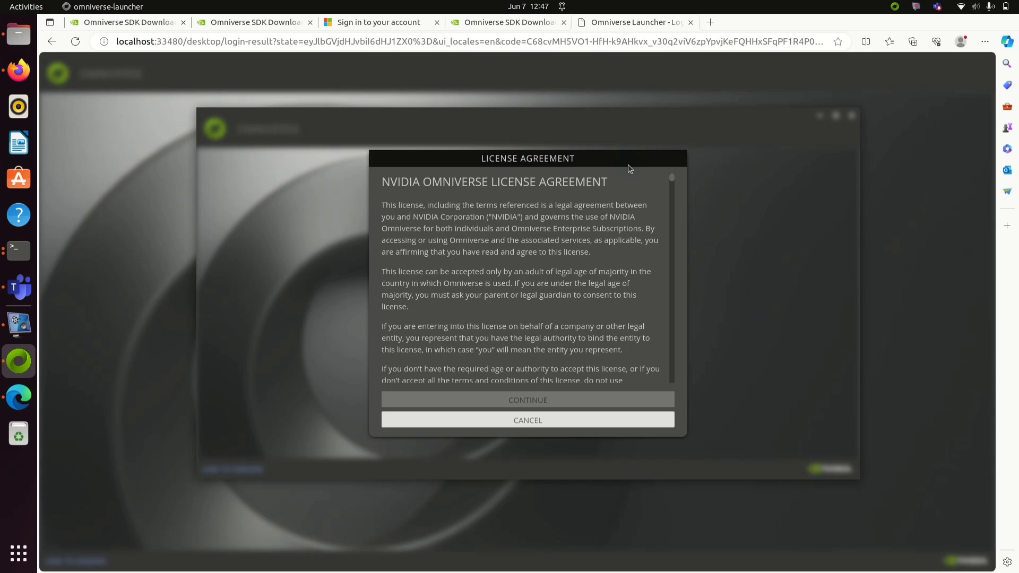
pyautogui.scroll(-15, 670, 360)
pyautogui.click(617, 401)
pyautogui.click(603, 352)
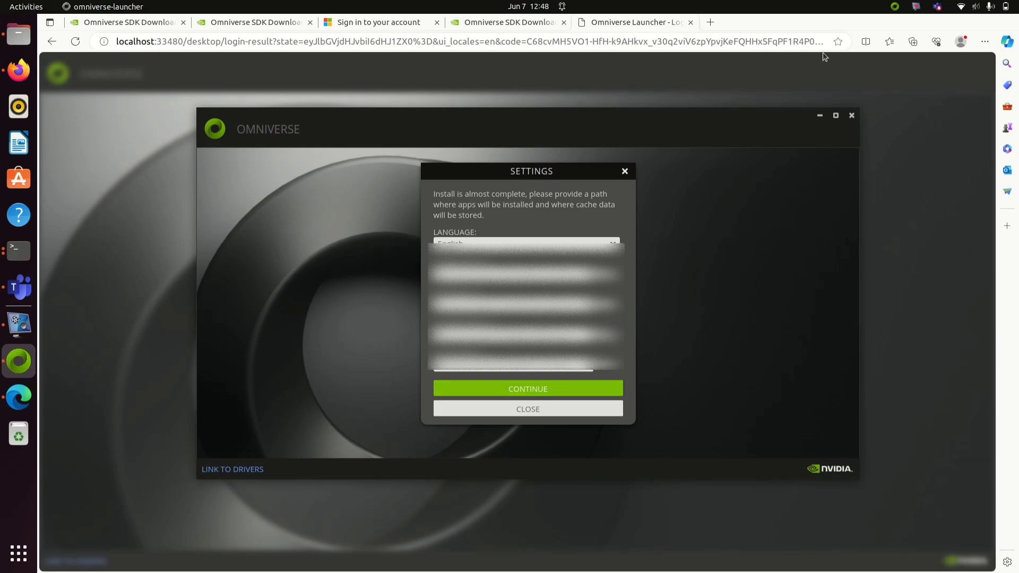
pyautogui.click(544, 389)
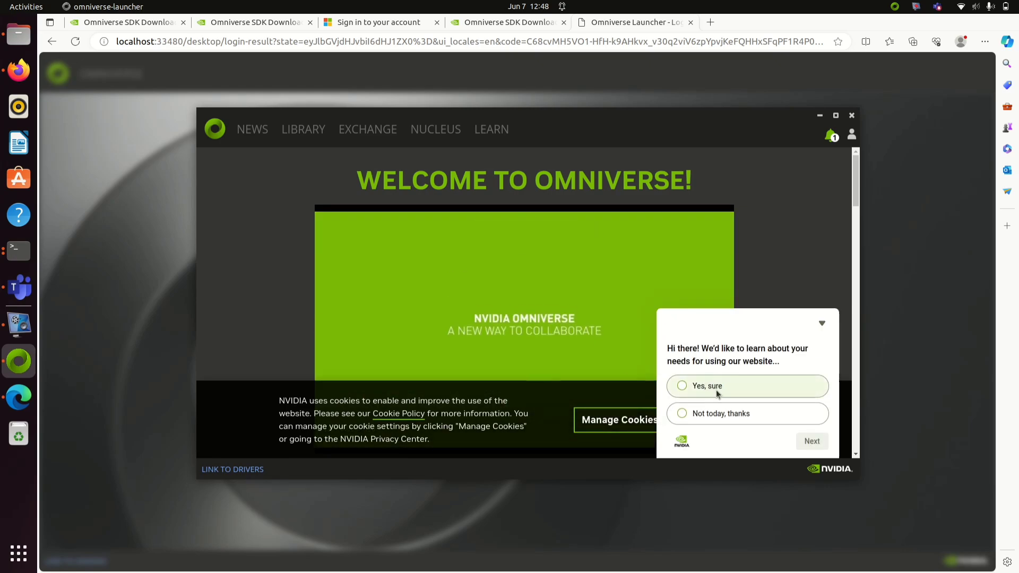
# Step: Decline the feedback survey, check the empty Library, and return to the News page
pyautogui.click(720, 413)
pyautogui.click(811, 440)
pyautogui.click(785, 414)
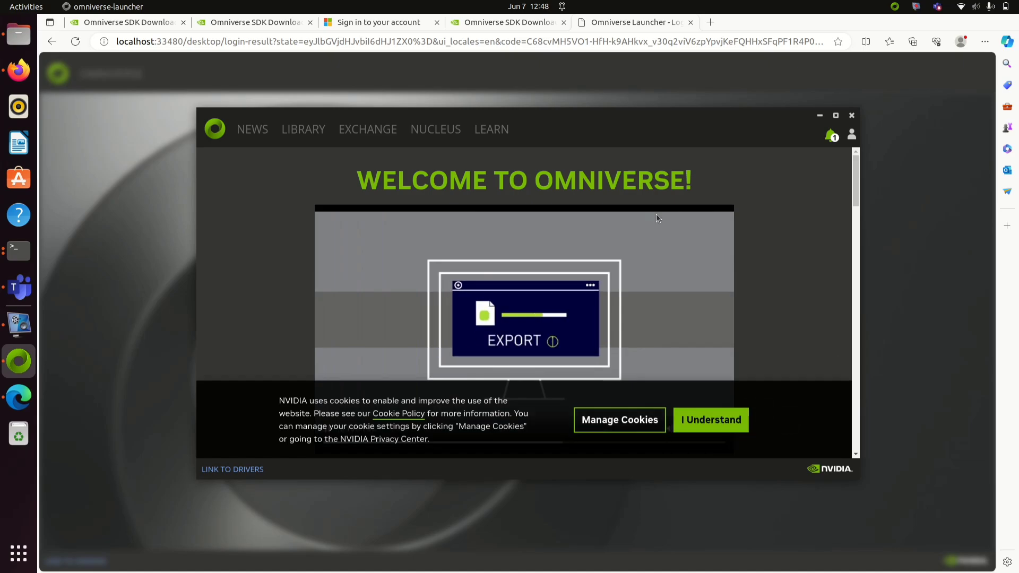
pyautogui.click(312, 132)
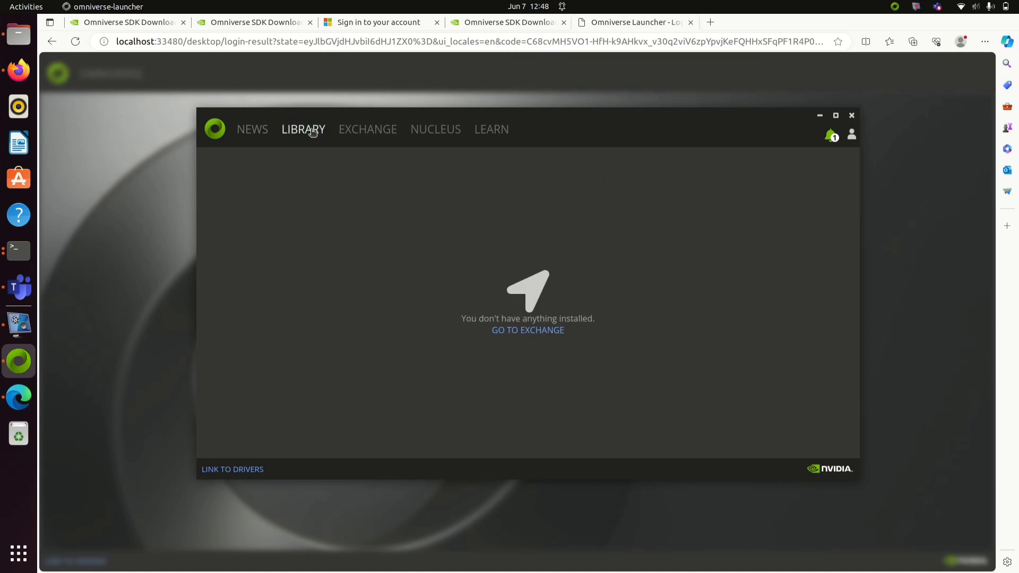
pyautogui.click(258, 133)
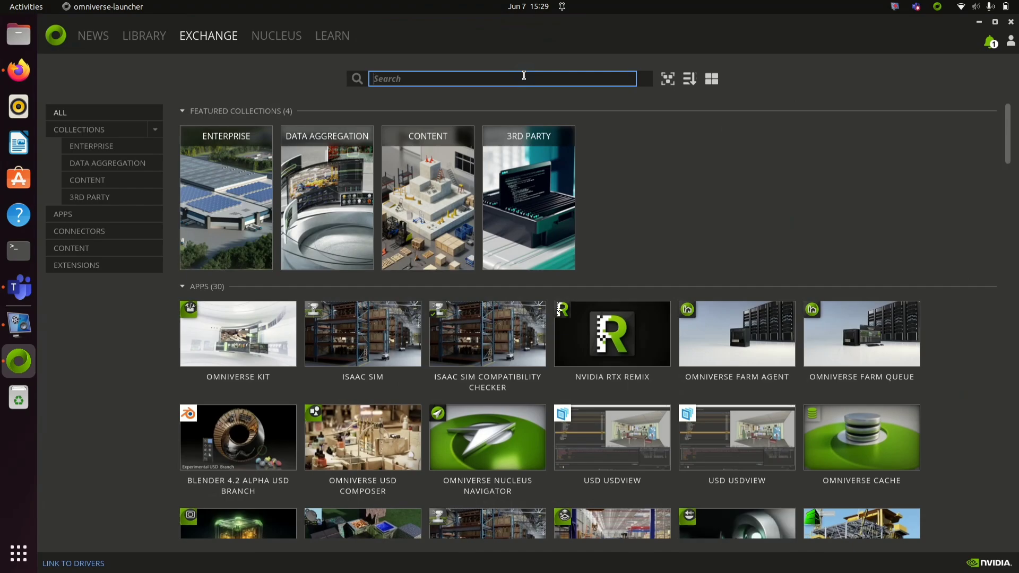
# Step: Search Exchange for 'composer', then install and launch USD Composer
pyautogui.write('composer')
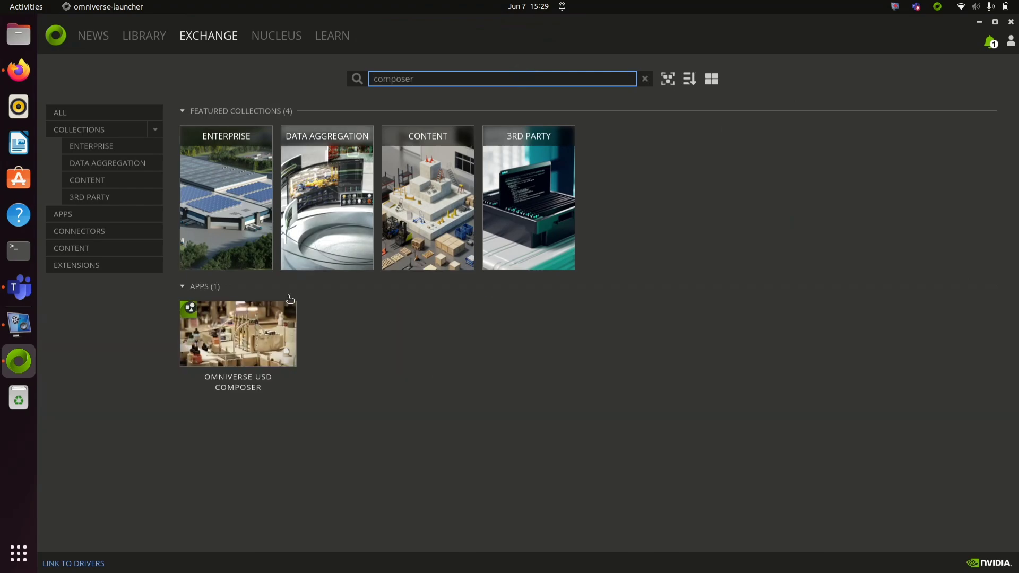
pyautogui.click(238, 333)
pyautogui.scroll(-10, 902, 425)
pyautogui.click(862, 120)
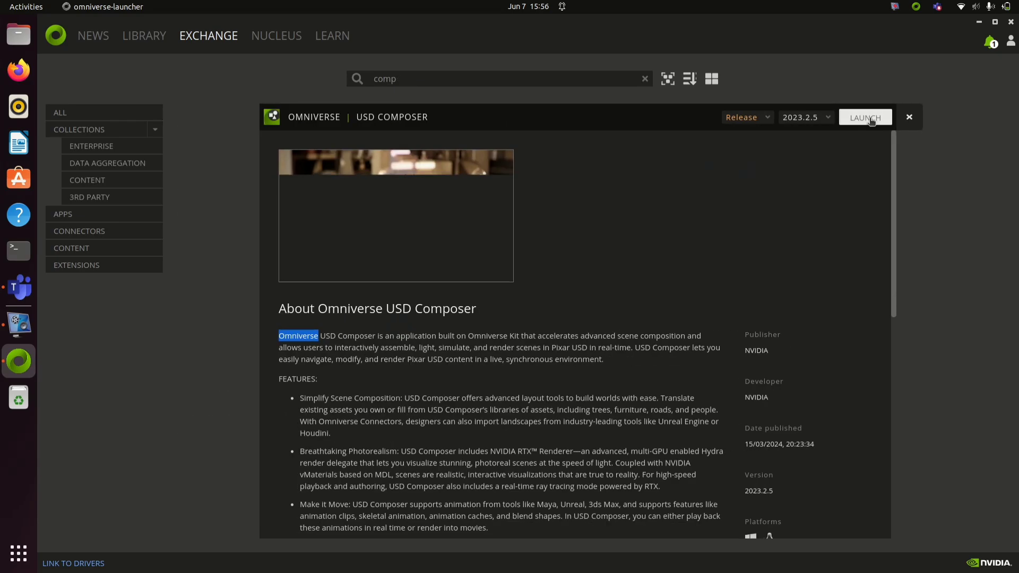
pyautogui.click(850, 117)
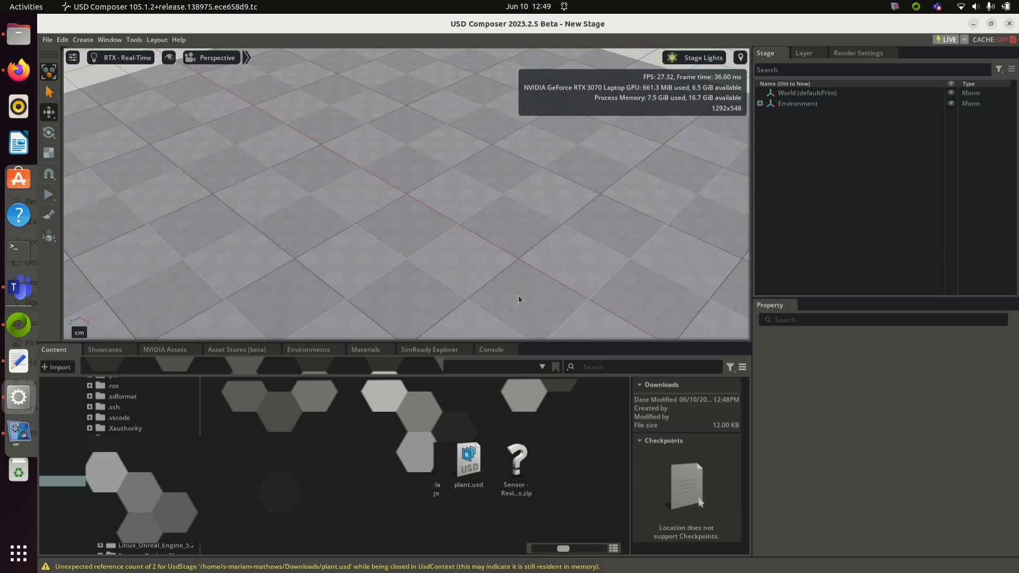
# Step: Drag plant.usd into the viewport, frame it, and check selecting and deselecting the plant
pyautogui.moveTo(469, 461); pyautogui.dragTo(448, 60)
pyautogui.press('f')
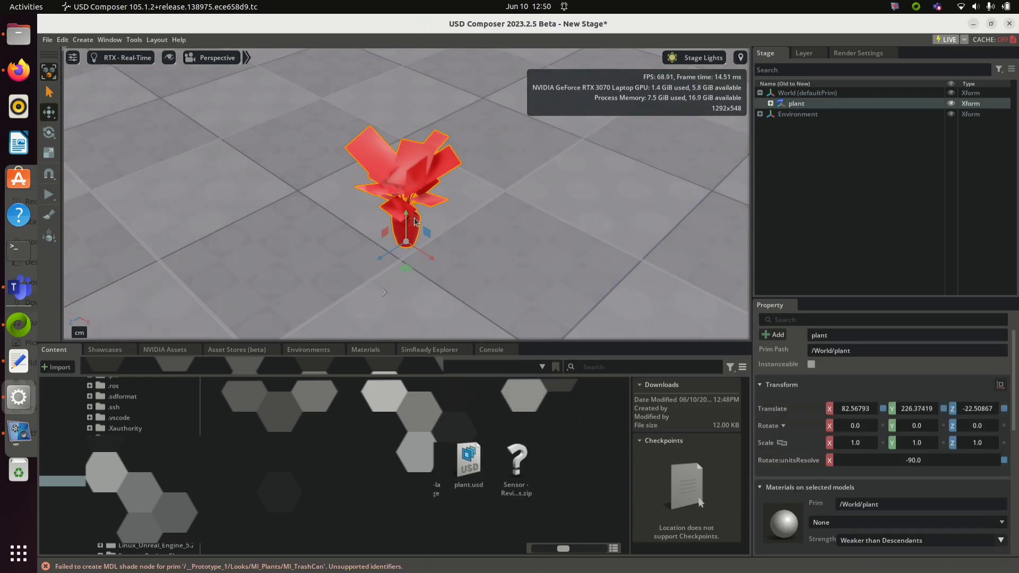
pyautogui.click(414, 143)
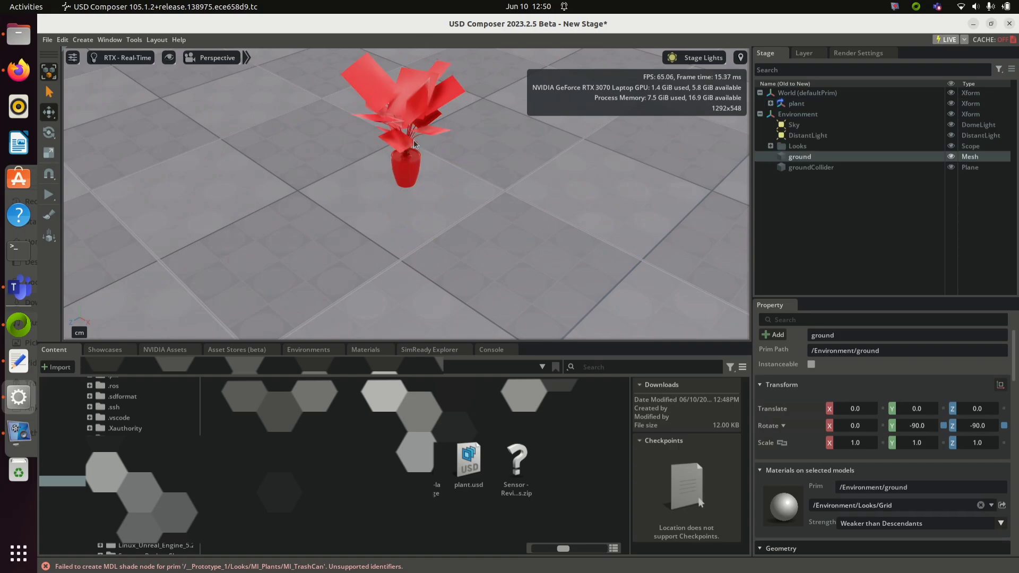
pyautogui.click(543, 310)
pyautogui.click(400, 164)
pyautogui.click(275, 195)
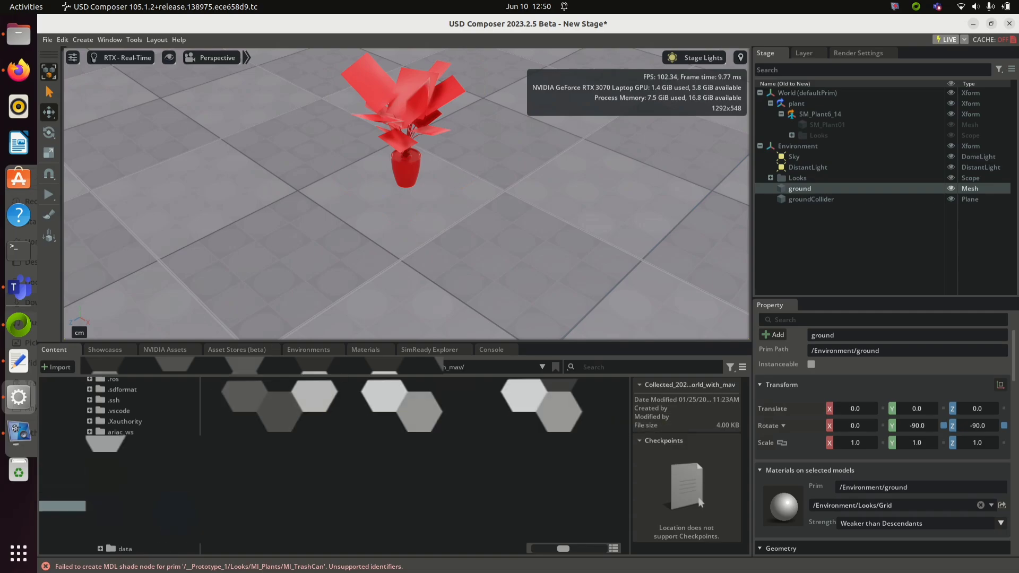
# Step: Drag a second plant and fire.usd into the viewport, framing each one
pyautogui.moveTo(419, 412); pyautogui.dragTo(247, 200)
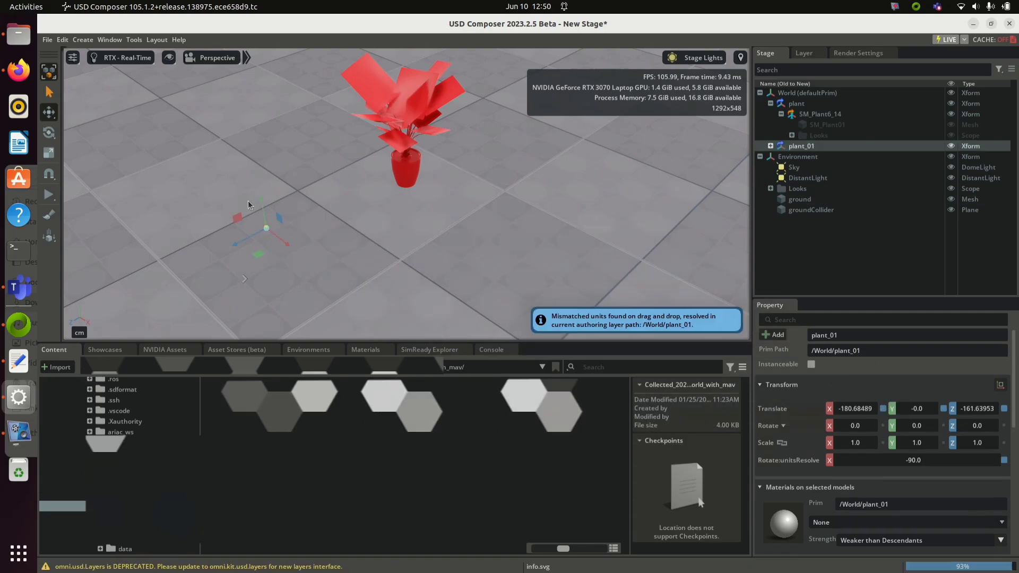
pyautogui.press('f')
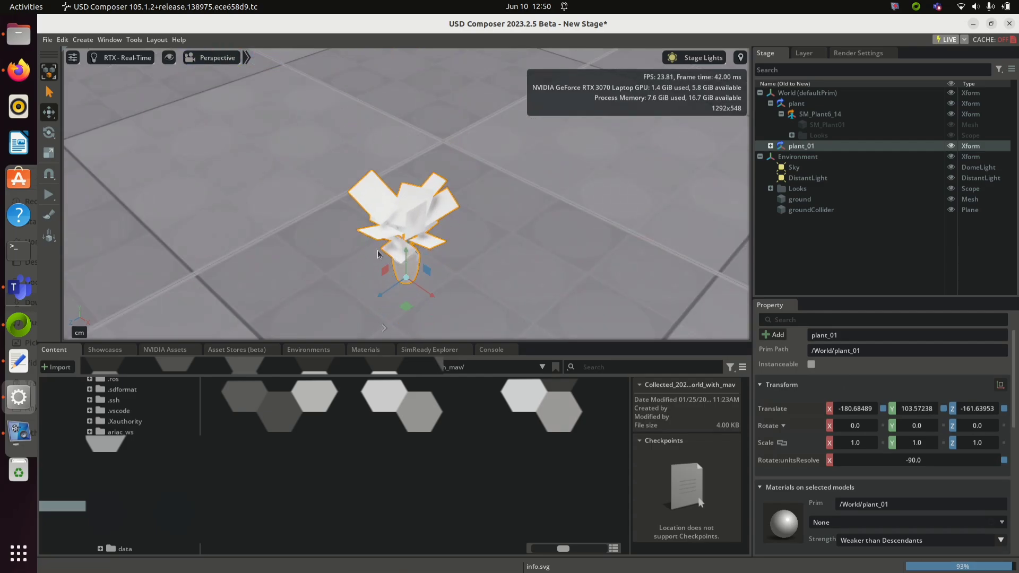
pyautogui.moveTo(385, 395); pyautogui.dragTo(260, 212)
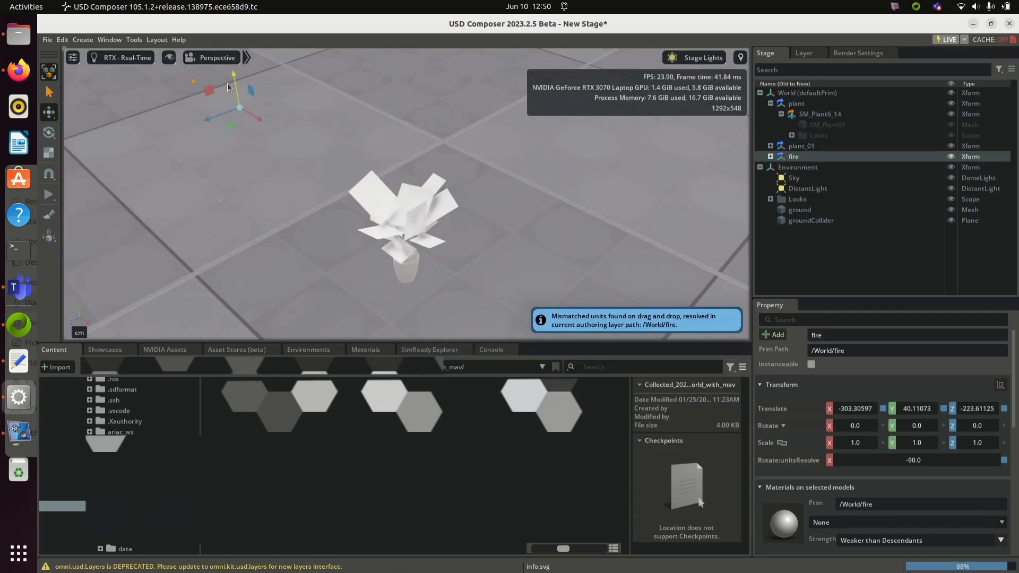
pyautogui.press('f')
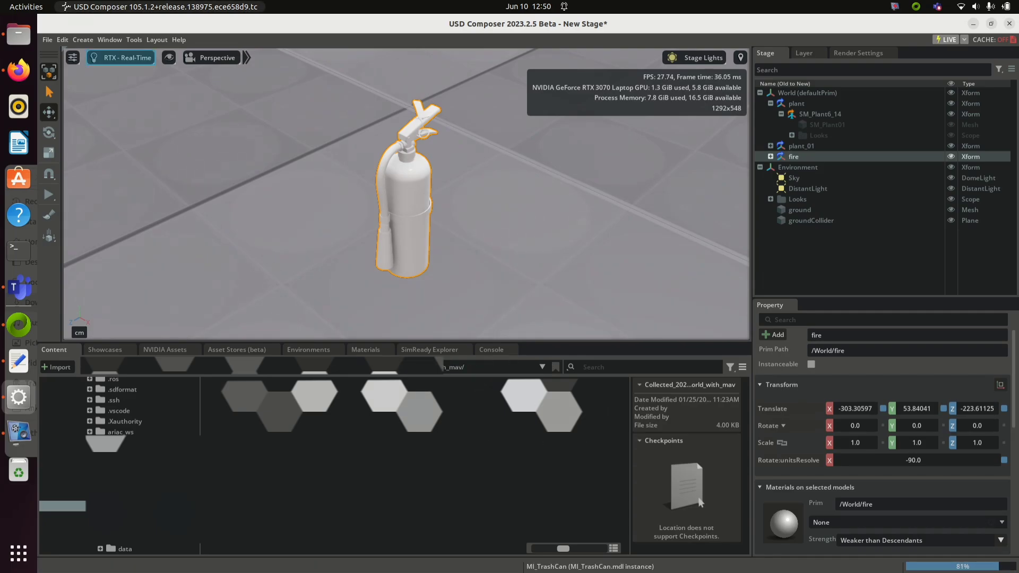
# Step: Select plant_01 in the Stage panel, frame it, then clear the selection
pyautogui.click(47, 39)
pyautogui.click(48, 40)
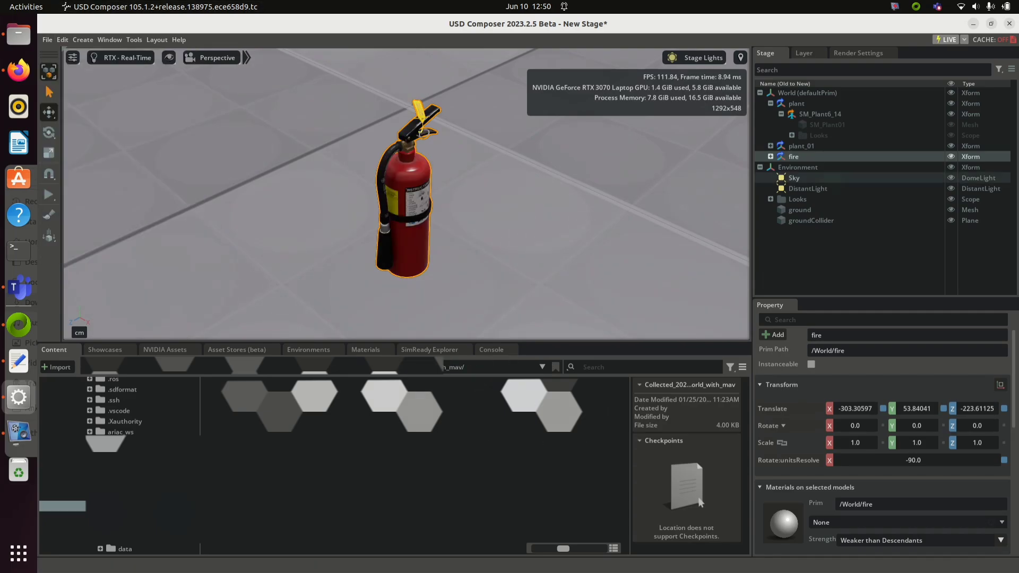
pyautogui.click(820, 147)
pyautogui.press('f')
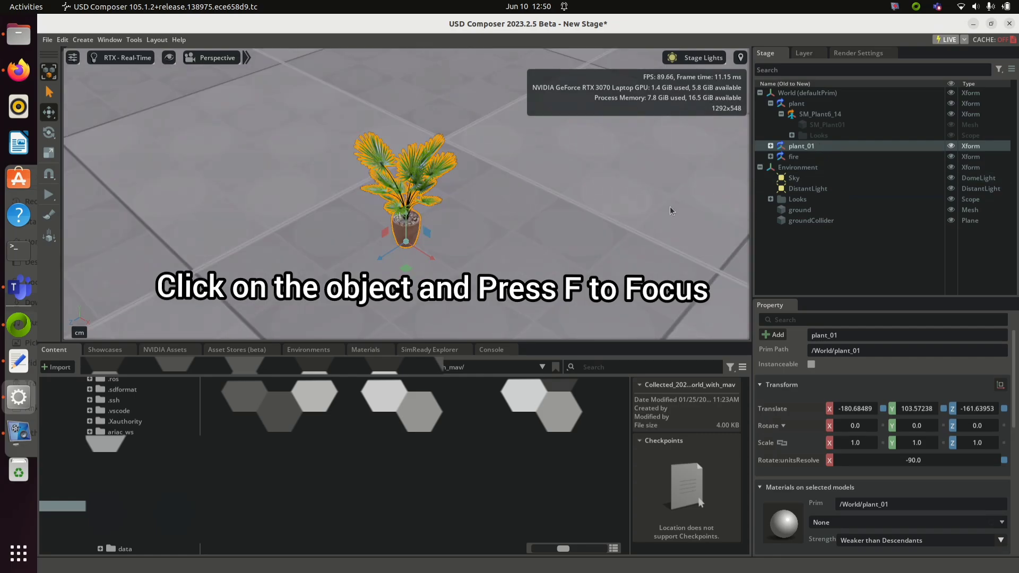
pyautogui.click(613, 182)
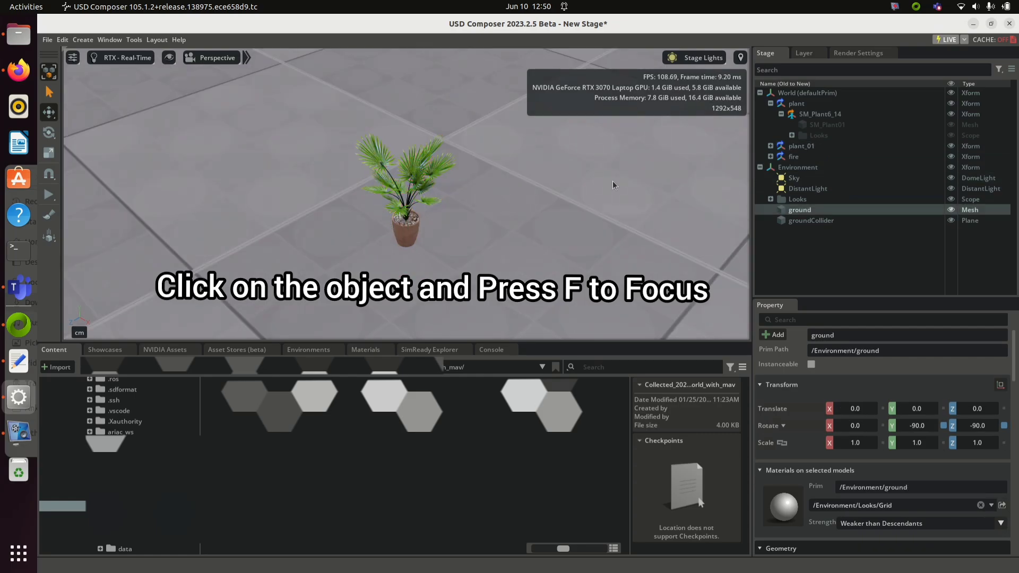